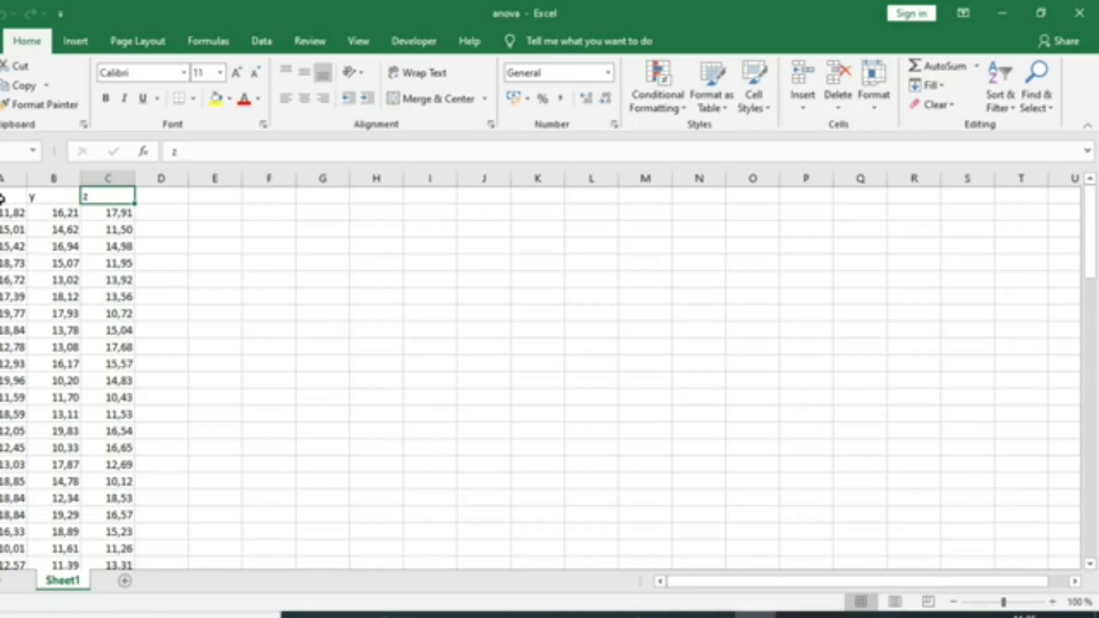
Look over the x, y and score columns on the anova data sheet.
left_click(1, 198)
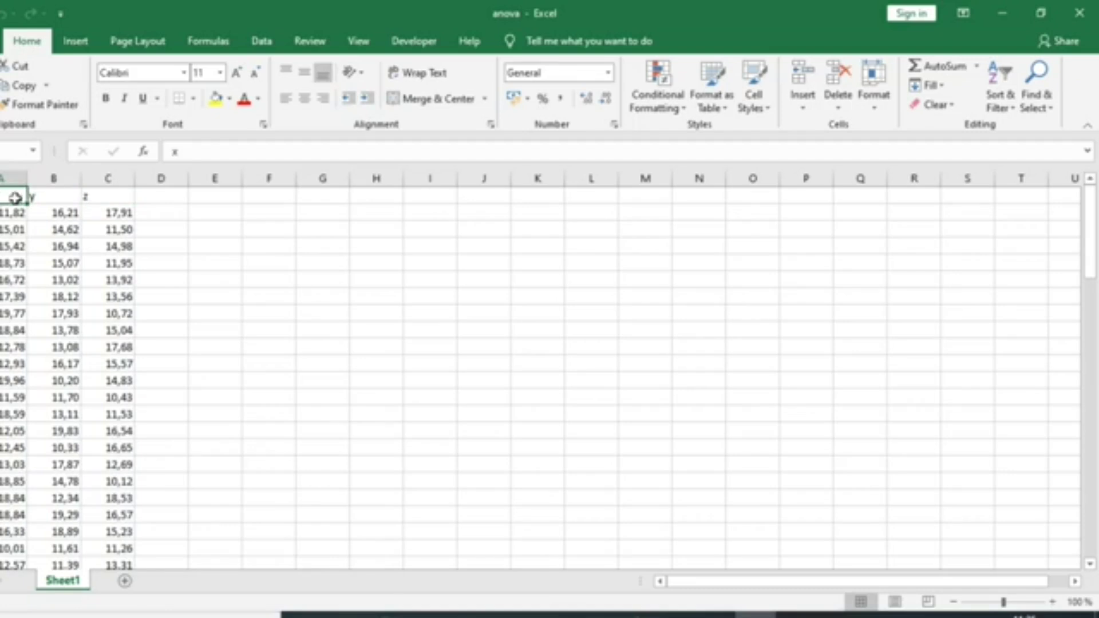
key("Right")
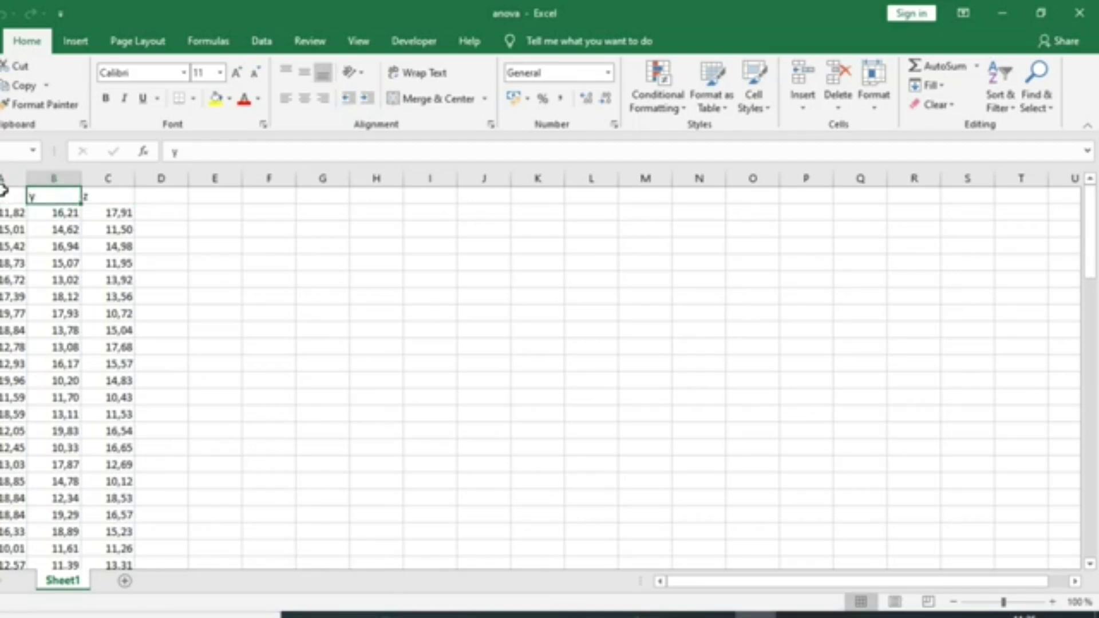
mouse_move(4, 192)
left_mouse_down()
mouse_move(127, 549)
mouse_move(114, 230)
left_mouse_up()
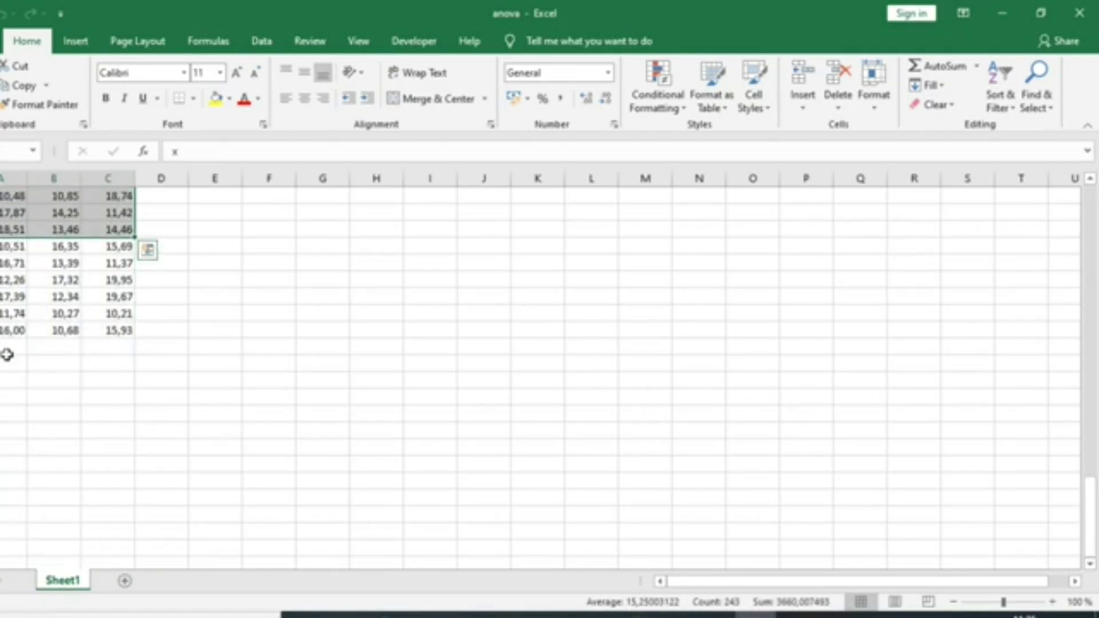
key("ctrl+Home")
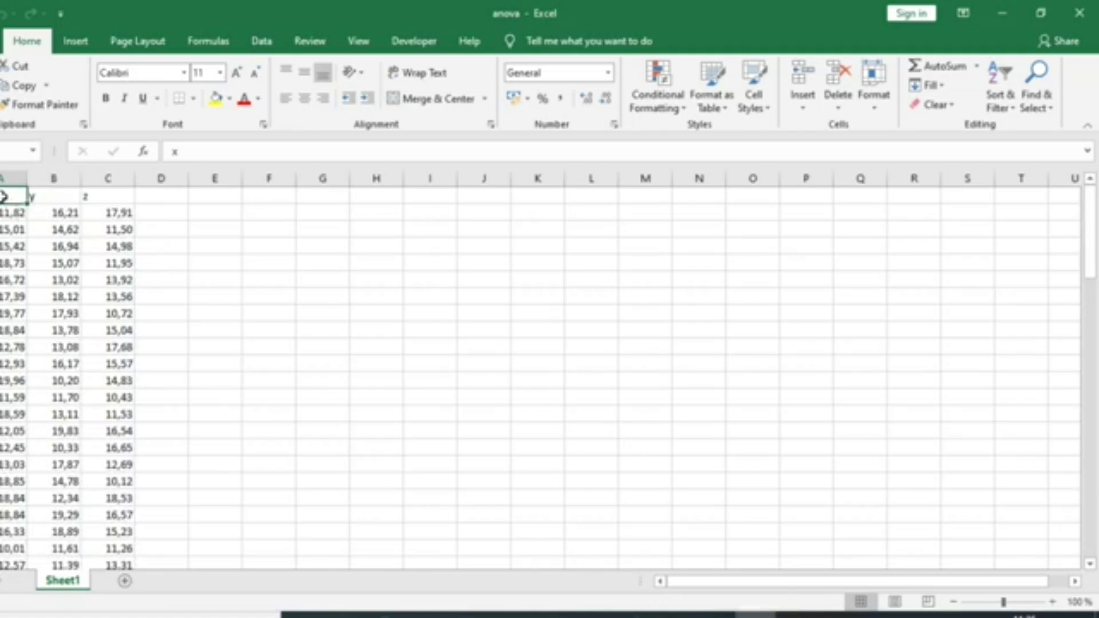
left_click_drag(4, 197, 135, 239)
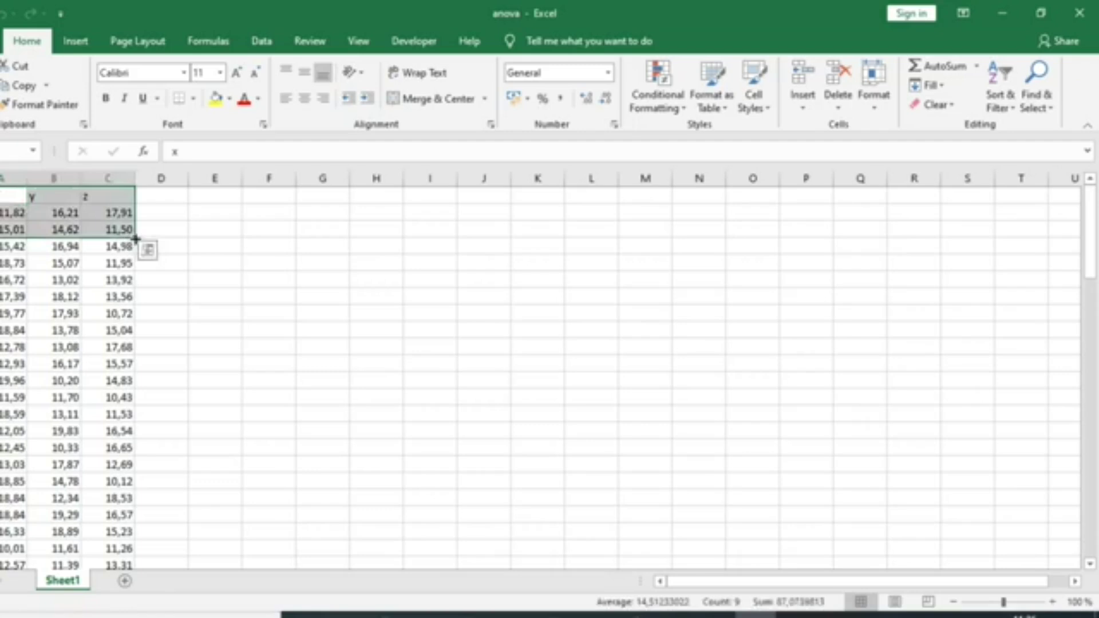
left_click(3, 196)
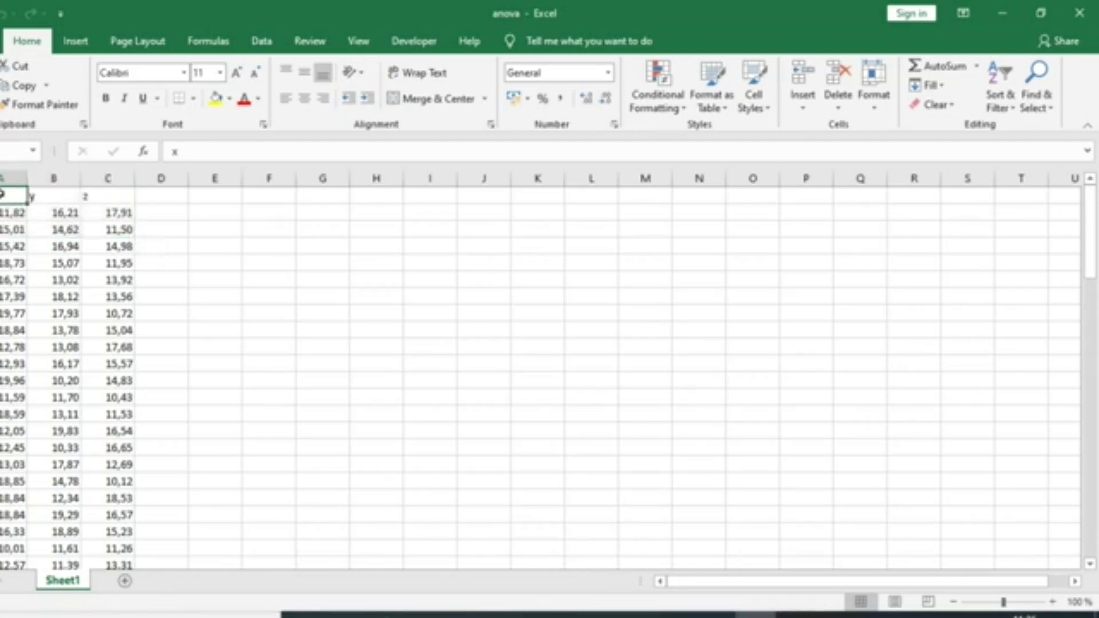
left_click(54, 195)
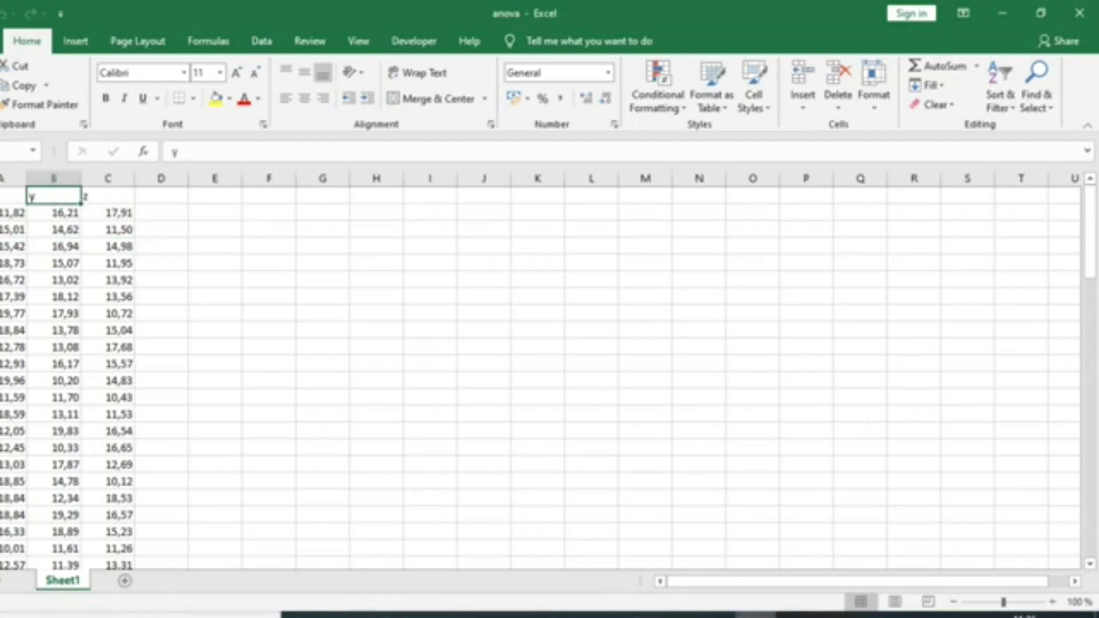
Enable the Analysis ToolPak through Excel Options > Add-ins.
left_click(259, 45)
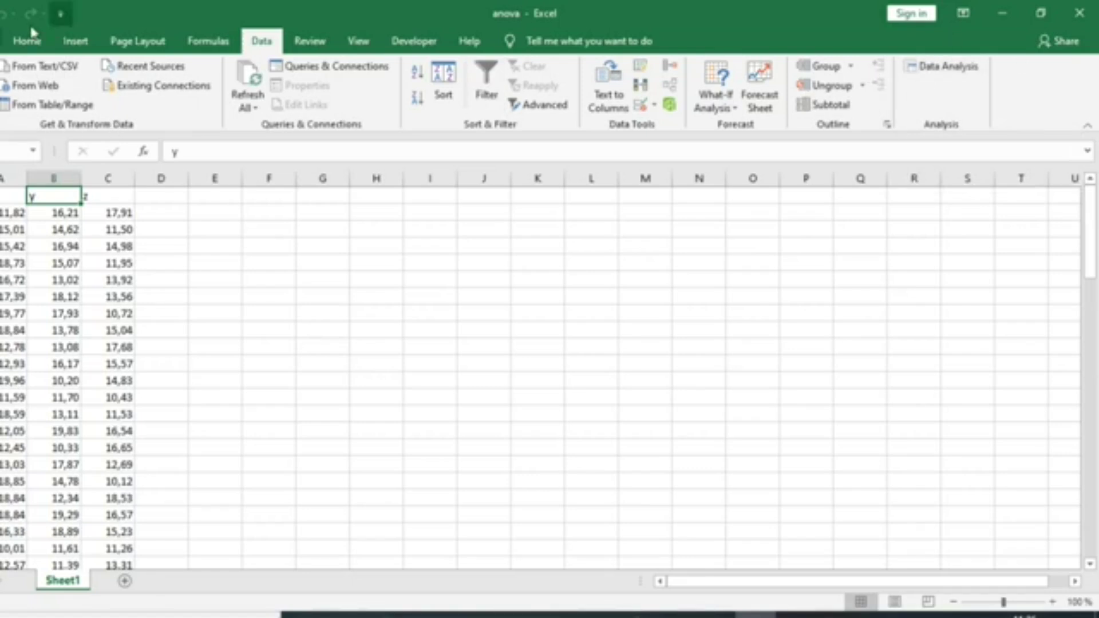
left_click(2, 41)
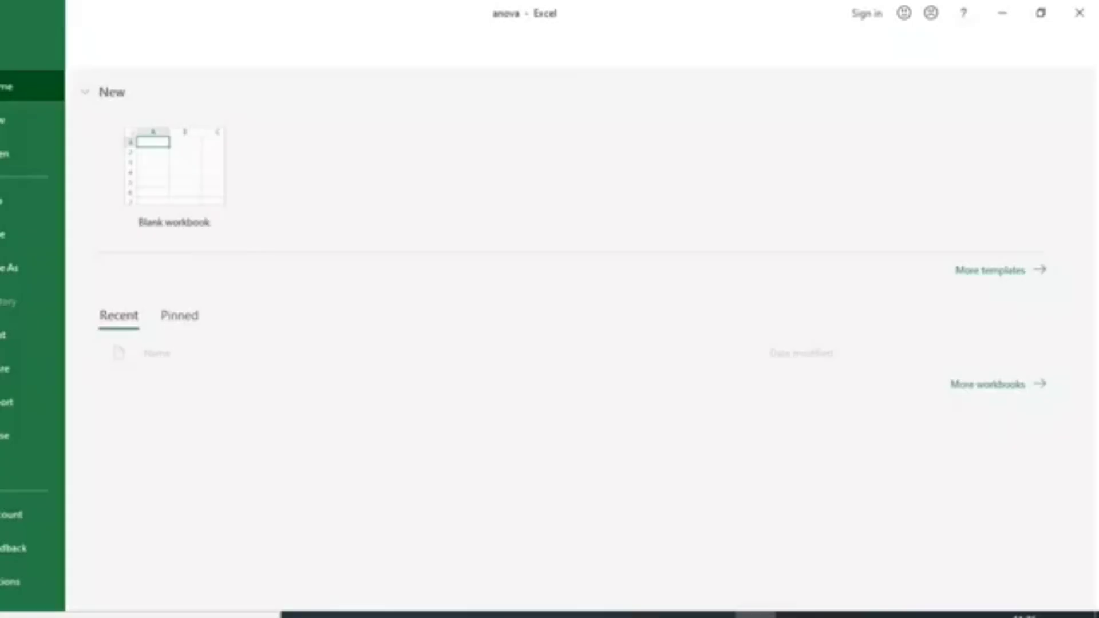
left_click(19, 583)
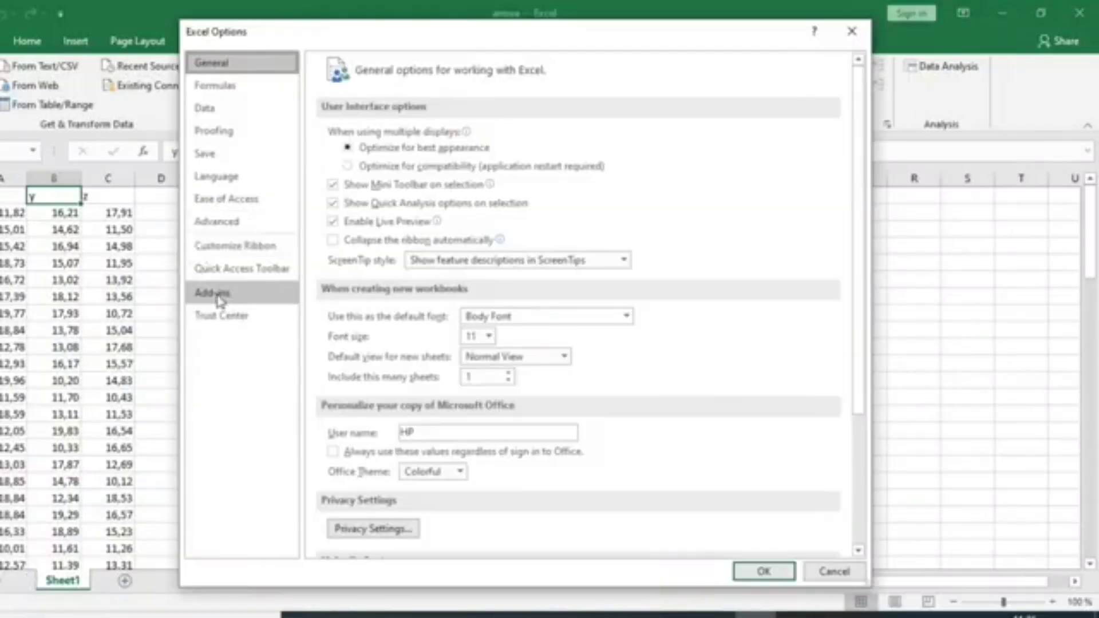
left_click(212, 294)
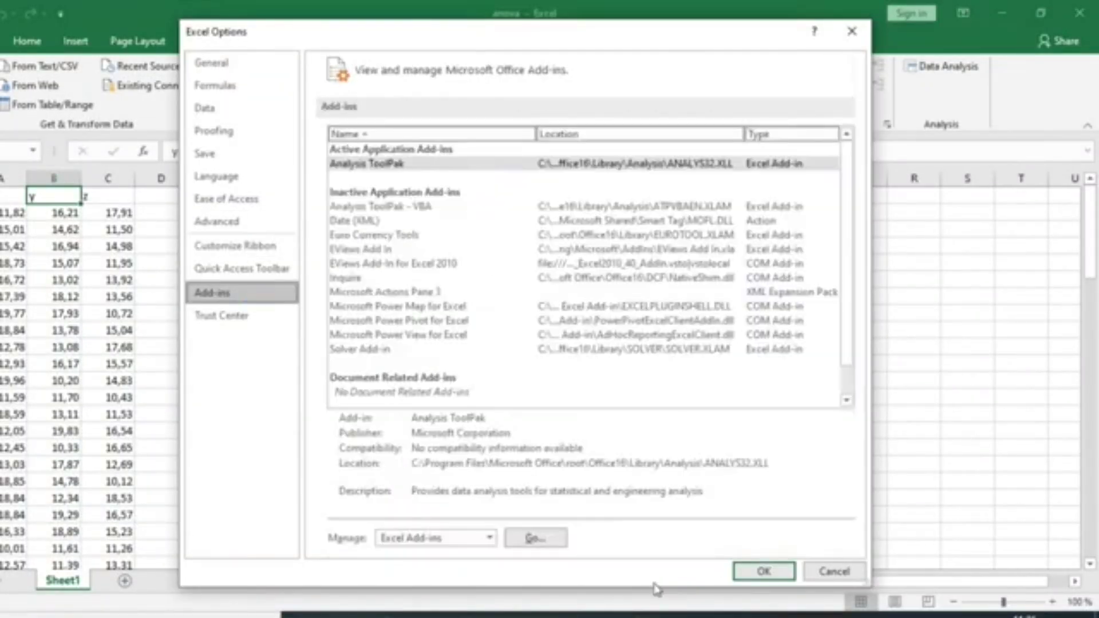
left_click(543, 545)
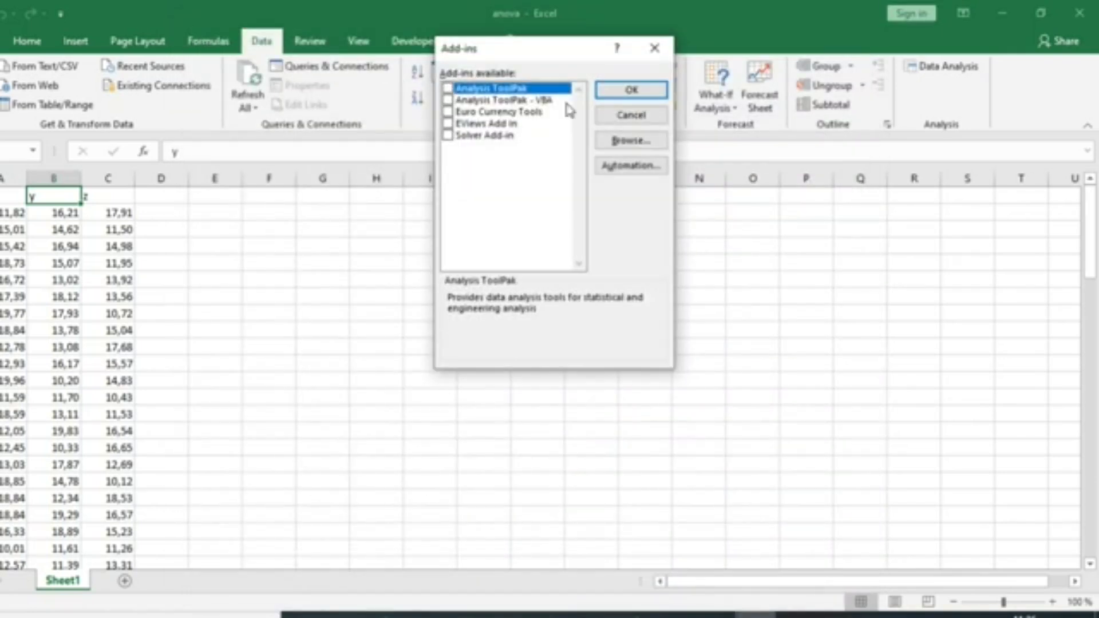
left_click(447, 89)
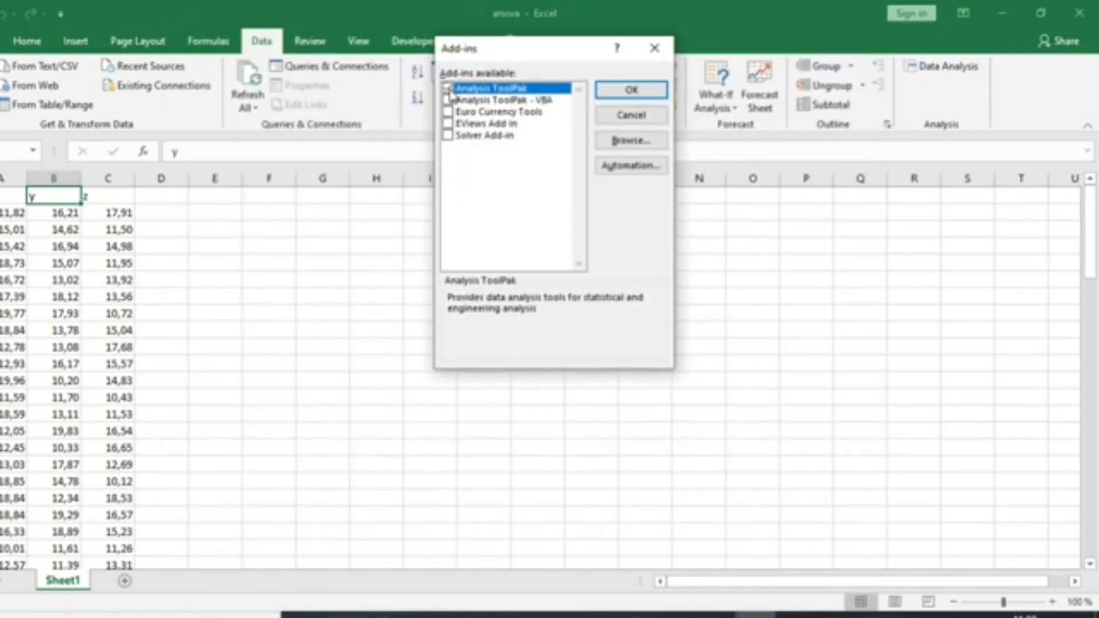
left_click(631, 89)
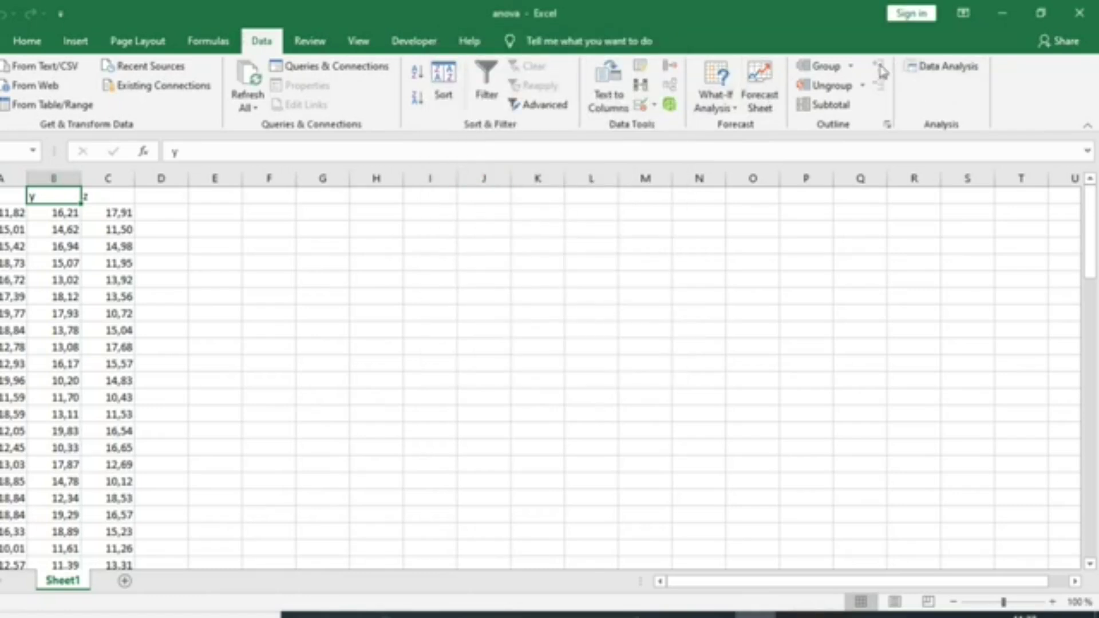
Choose Anova: Single Factor from the Data Analysis tool list.
left_click(939, 65)
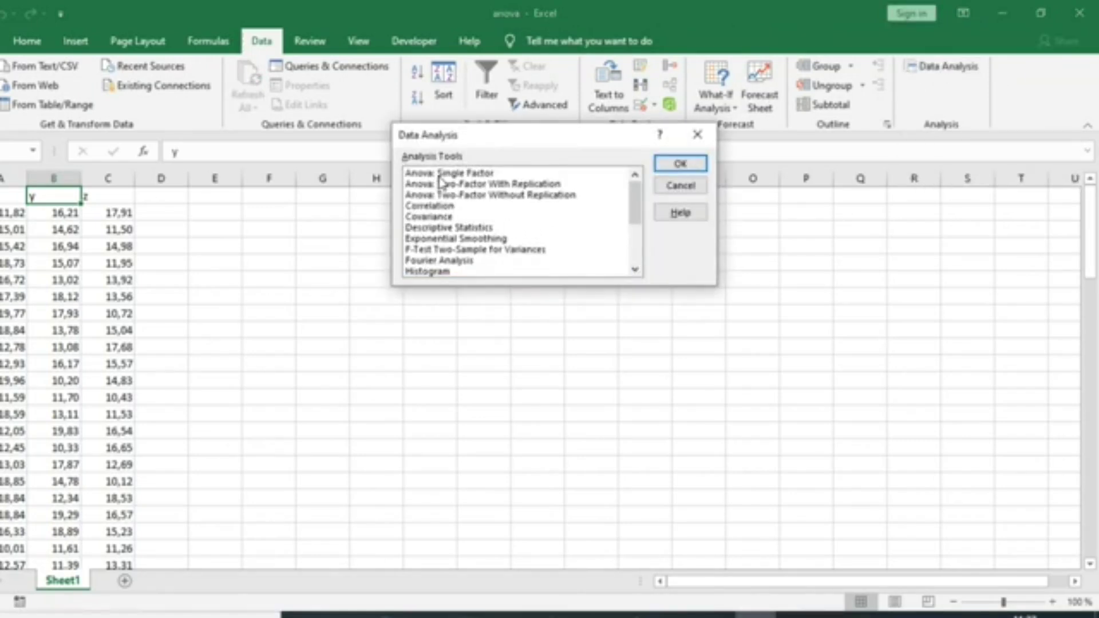
left_click(468, 172)
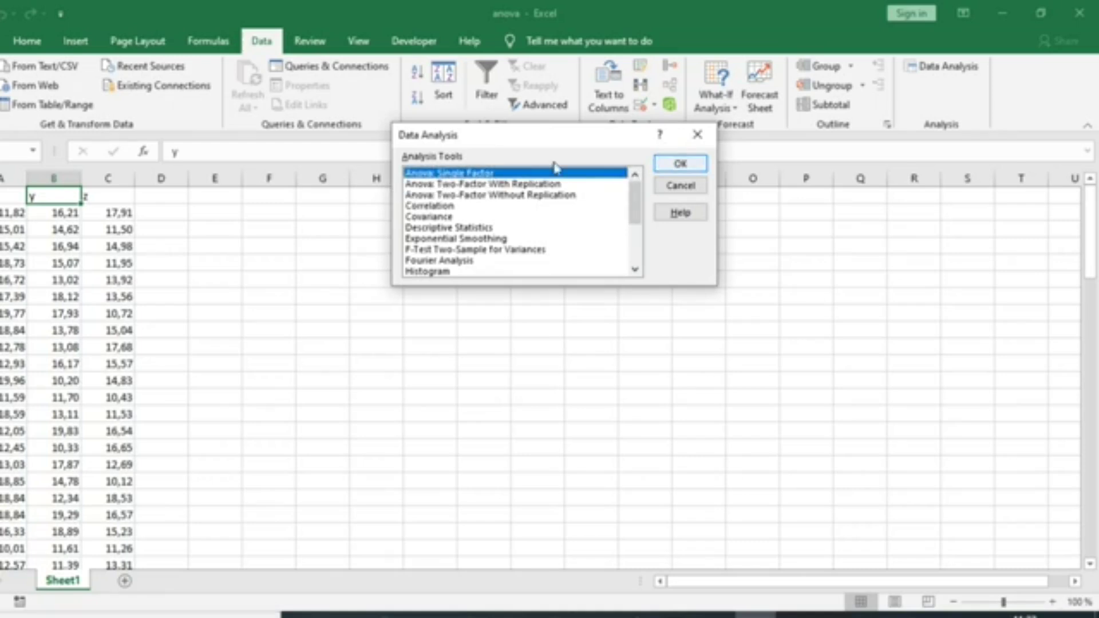
double_click(496, 175)
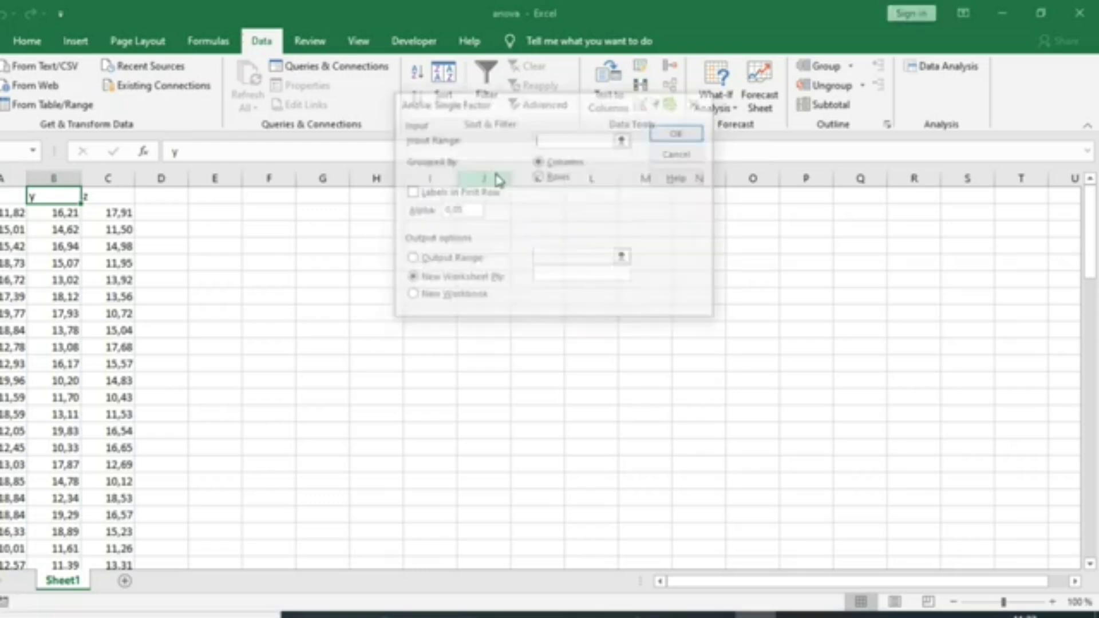
Set the ANOVA input range to the score columns $A$1:$C$87.
left_click(624, 140)
left_click_drag(18, 196, 84, 493)
scroll(84, 493, "up", 1)
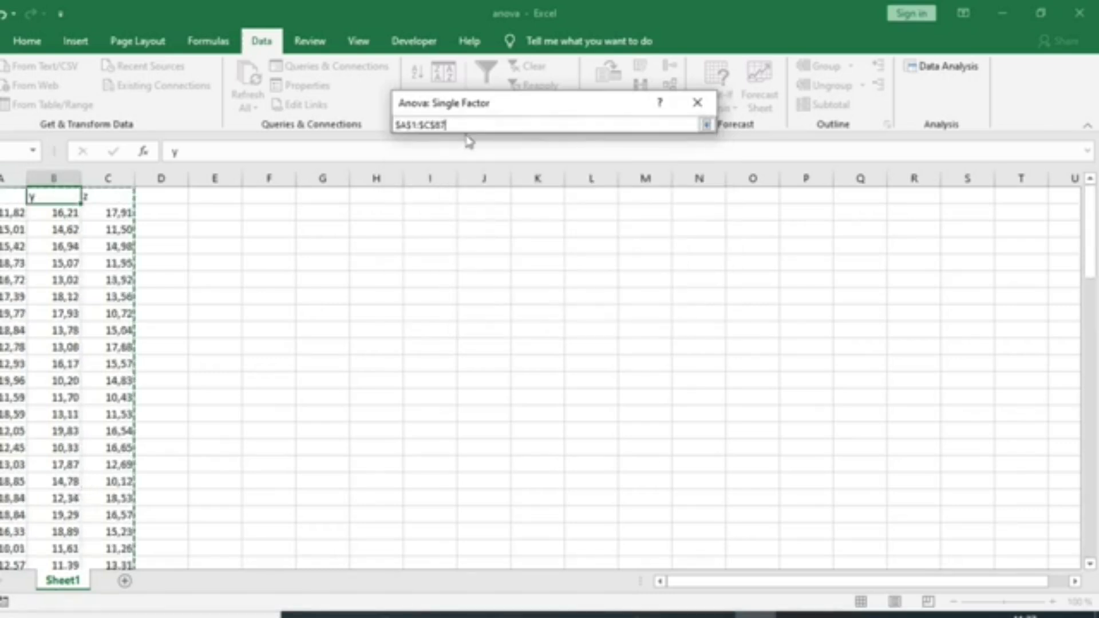
left_click(706, 124)
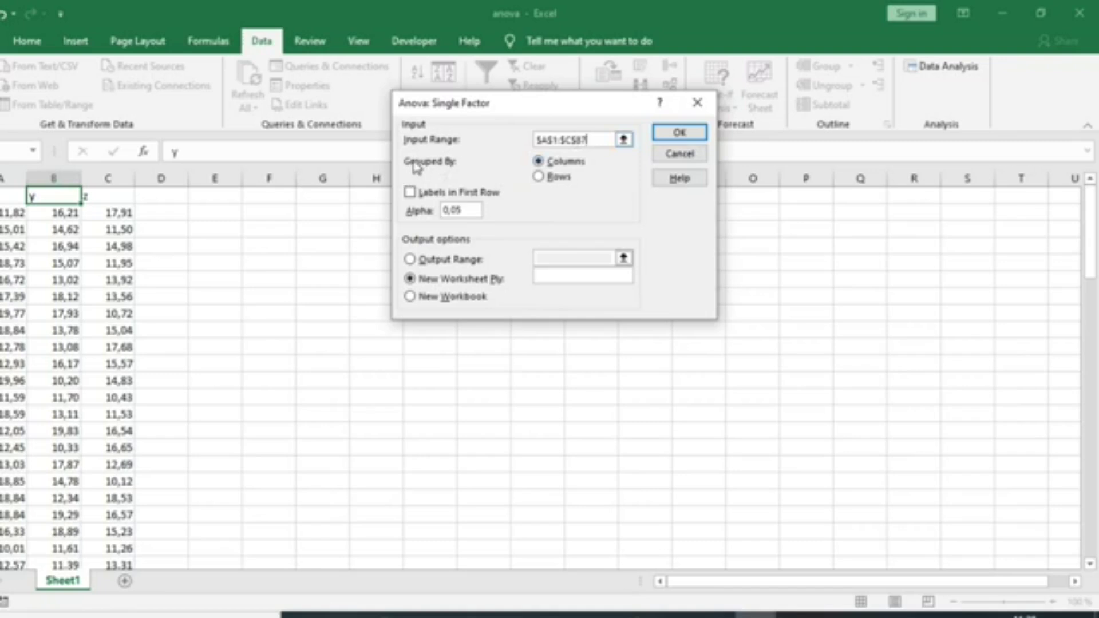
Group by columns with first-row labels, output to a new workbook, and run it.
left_click(541, 162)
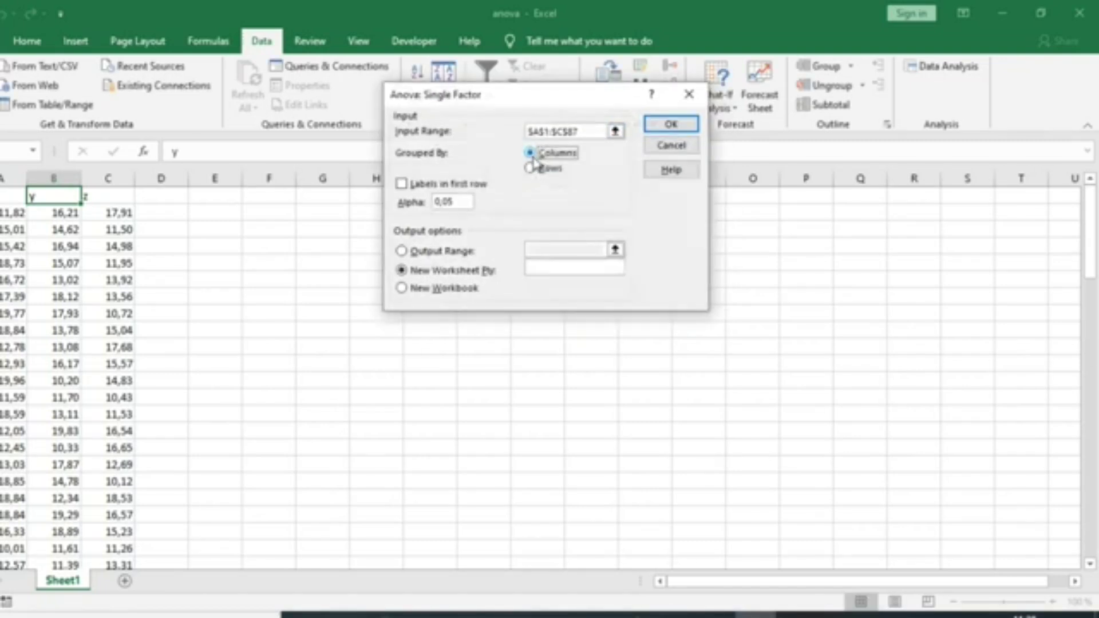
left_click(529, 168)
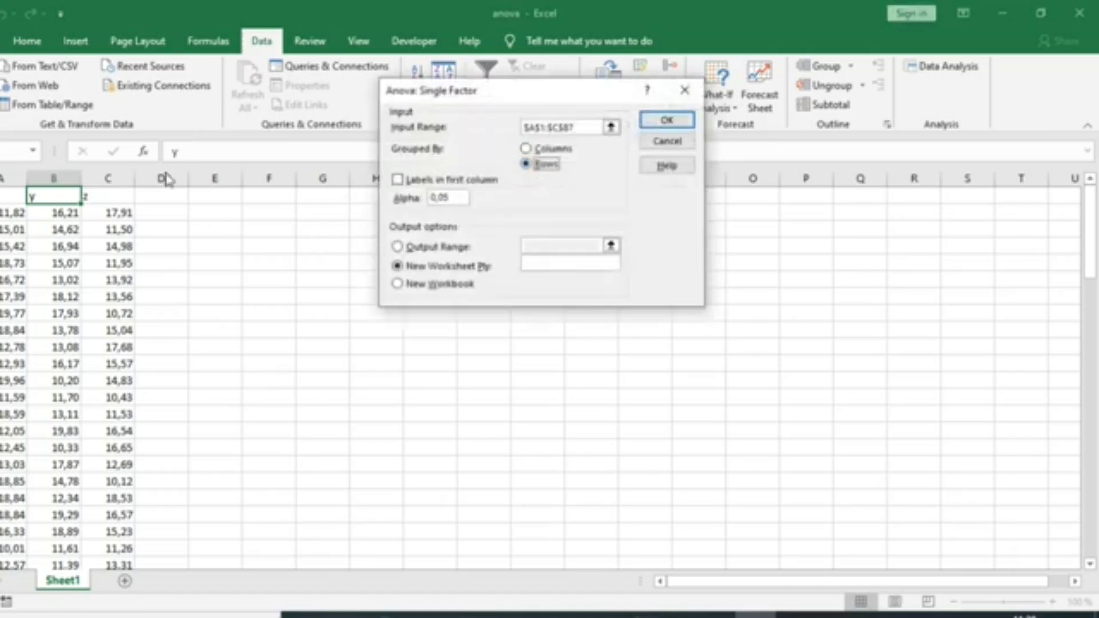
left_click(526, 150)
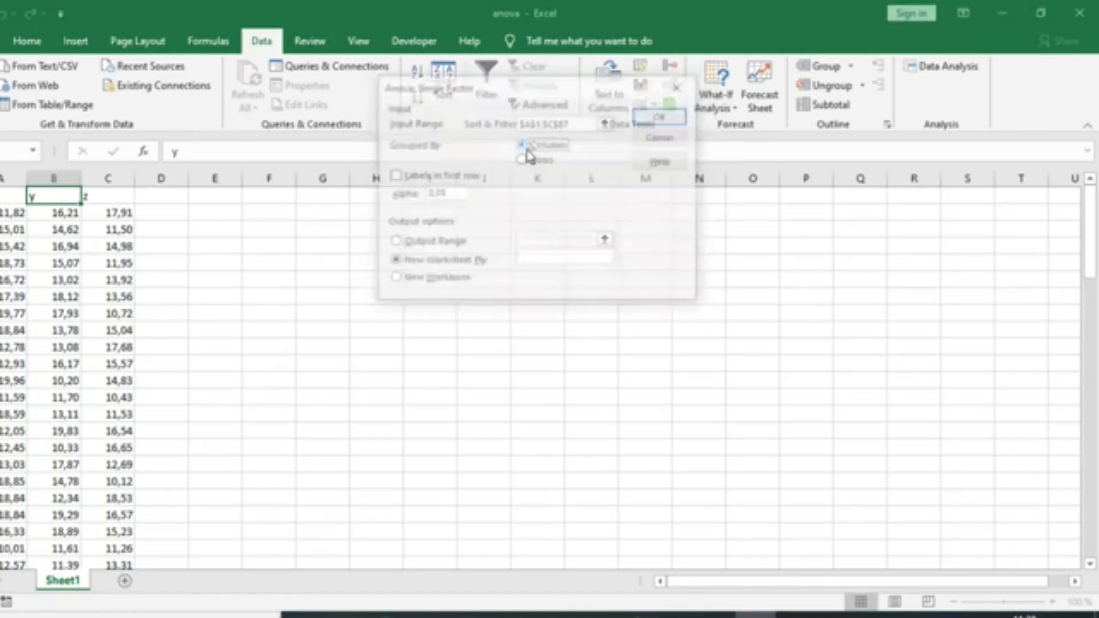
left_click(392, 175)
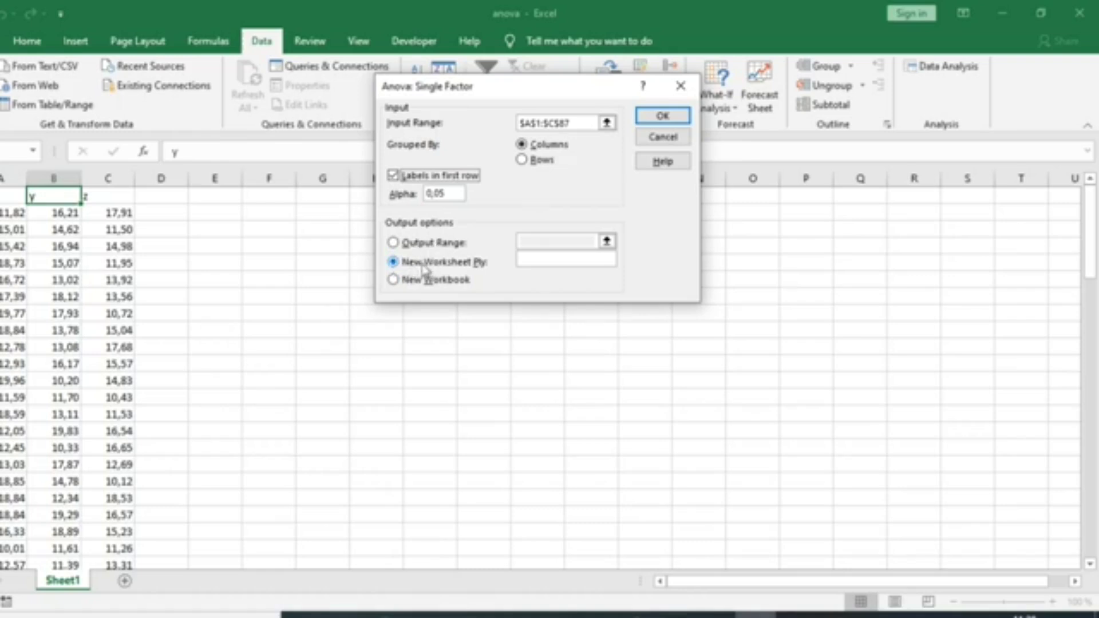
left_click(392, 280)
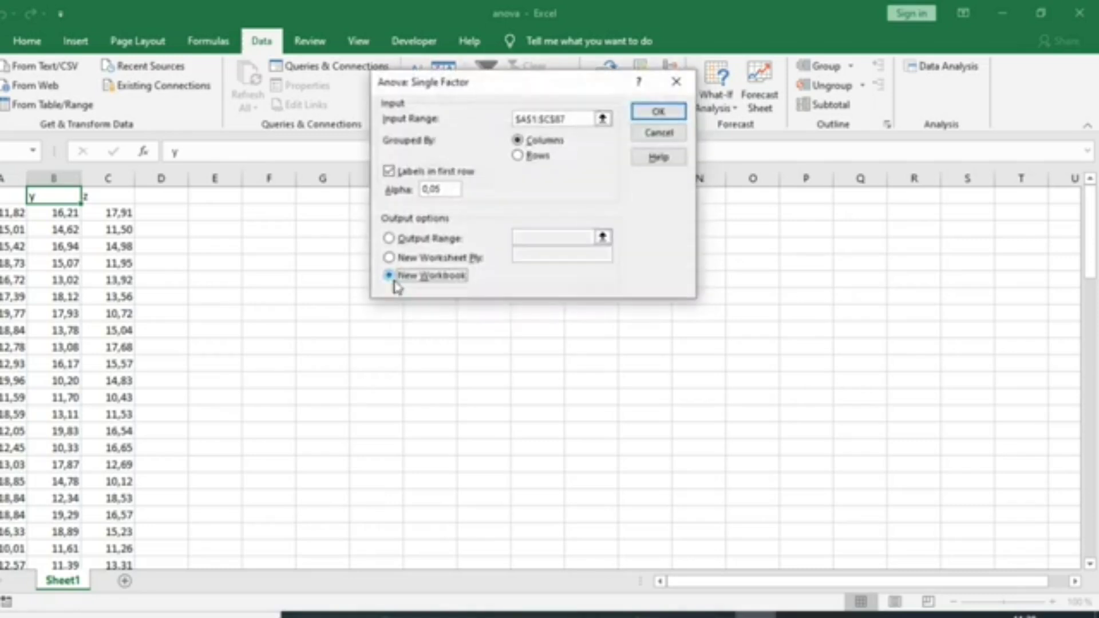
left_click(658, 110)
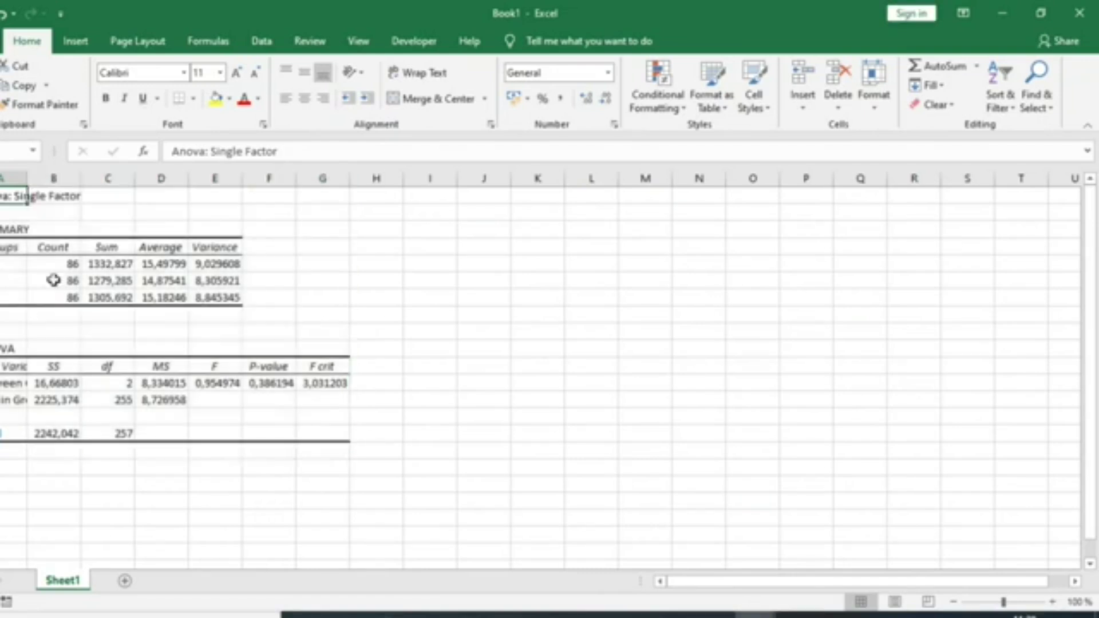
Inspect the counts of 86, averages 15,49799, 14,87541, 15,18246, SS, df and P-value 0,386194.
left_click(67, 264)
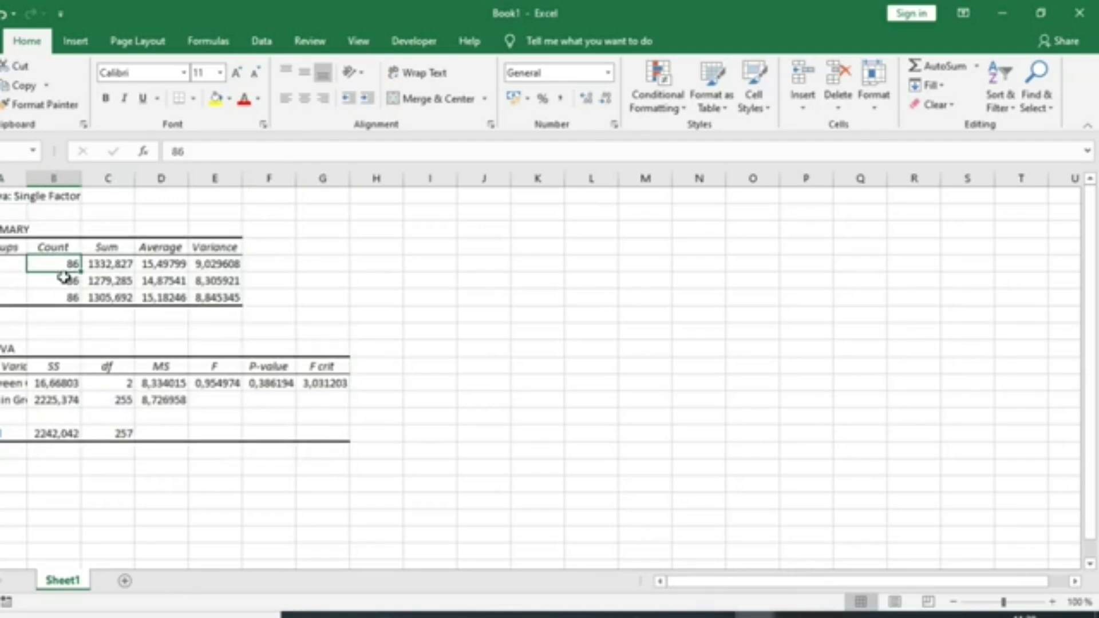
left_click(65, 294)
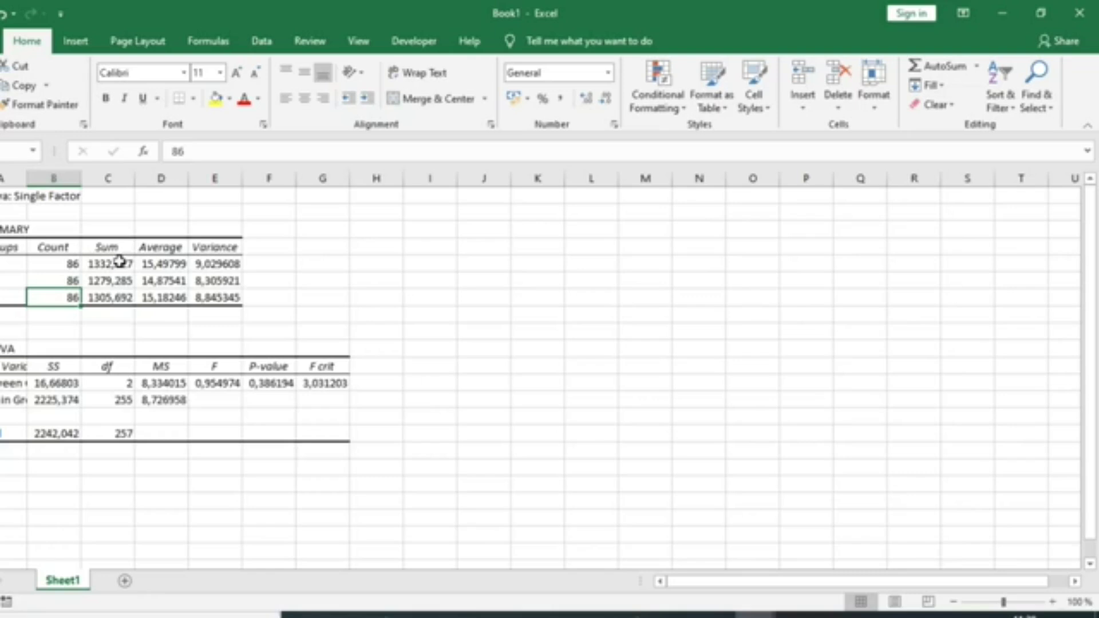
key("Right")
left_click_drag(165, 264, 165, 299)
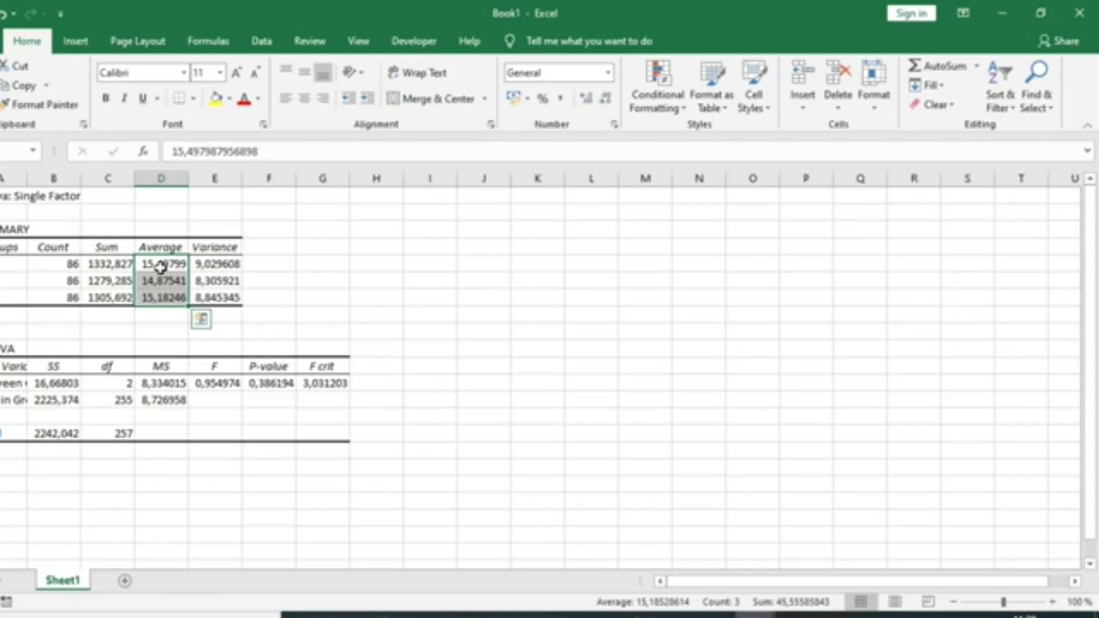
left_click_drag(57, 383, 67, 402)
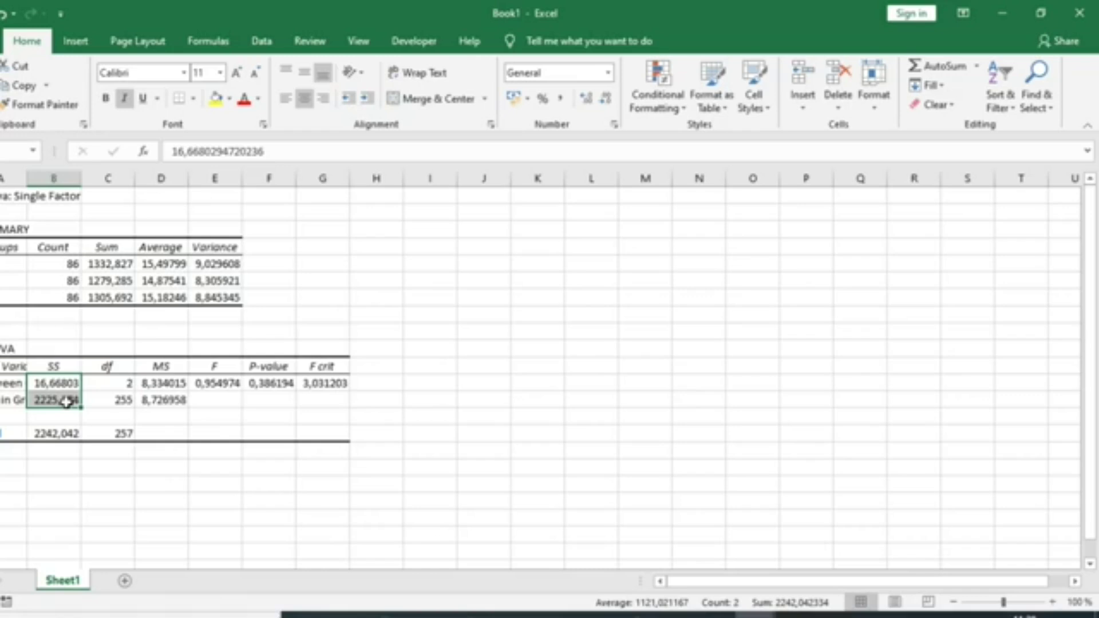
left_click(109, 383)
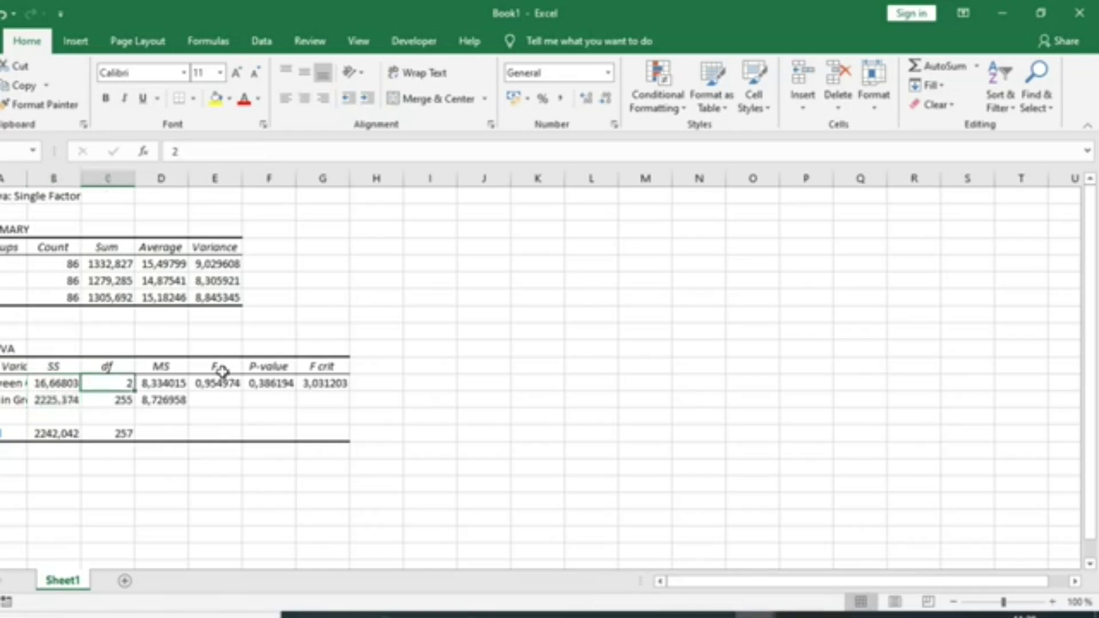
left_click(269, 381)
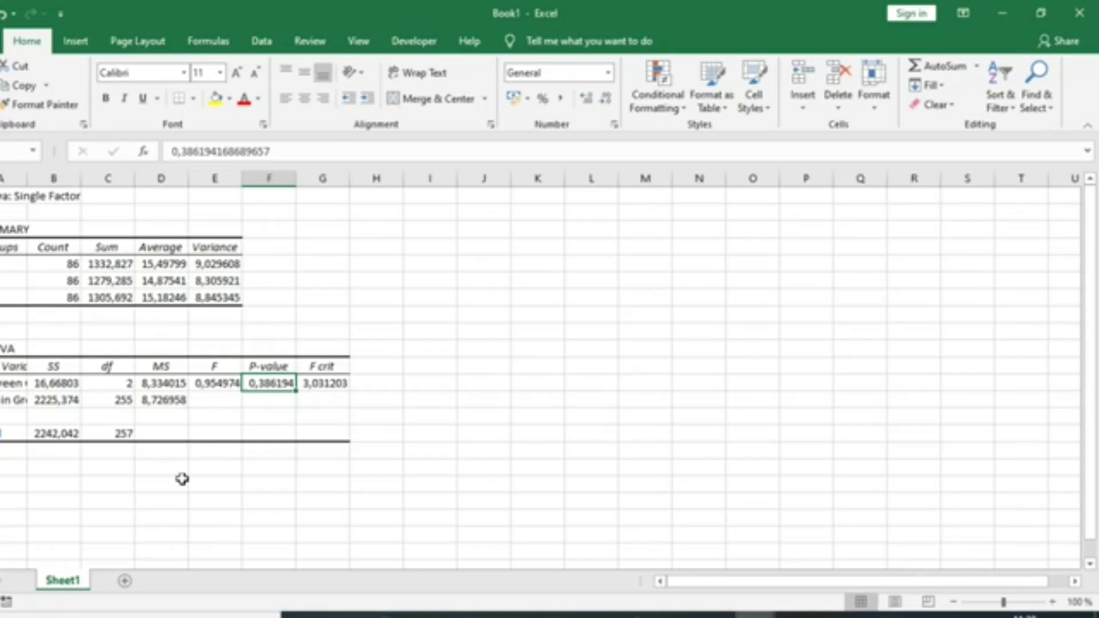
left_click_drag(12, 196, 58, 195)
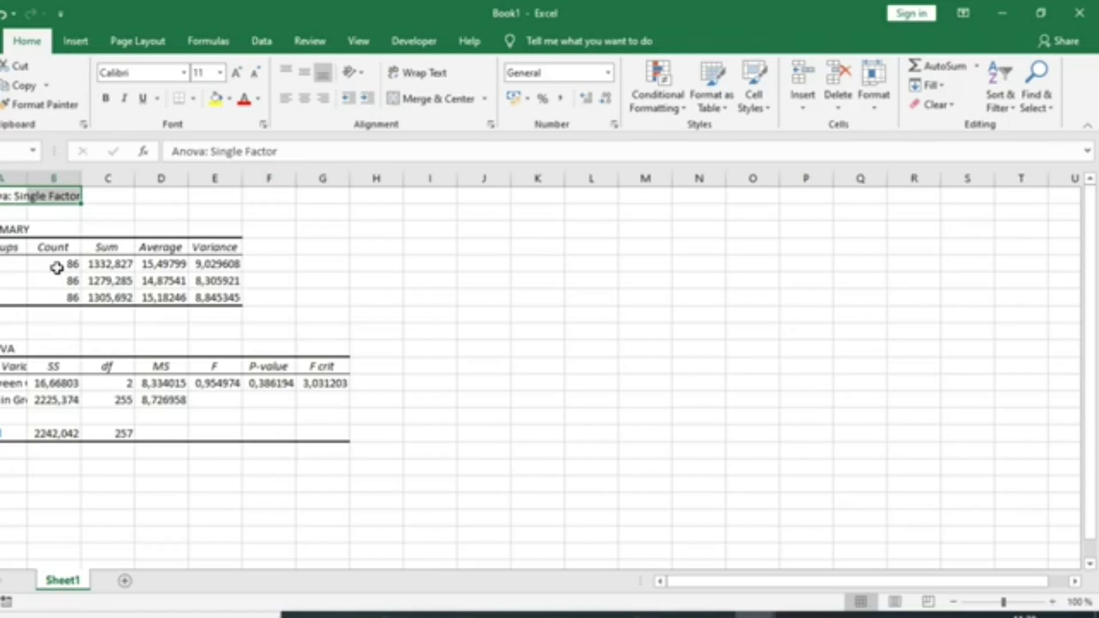
left_click(283, 383)
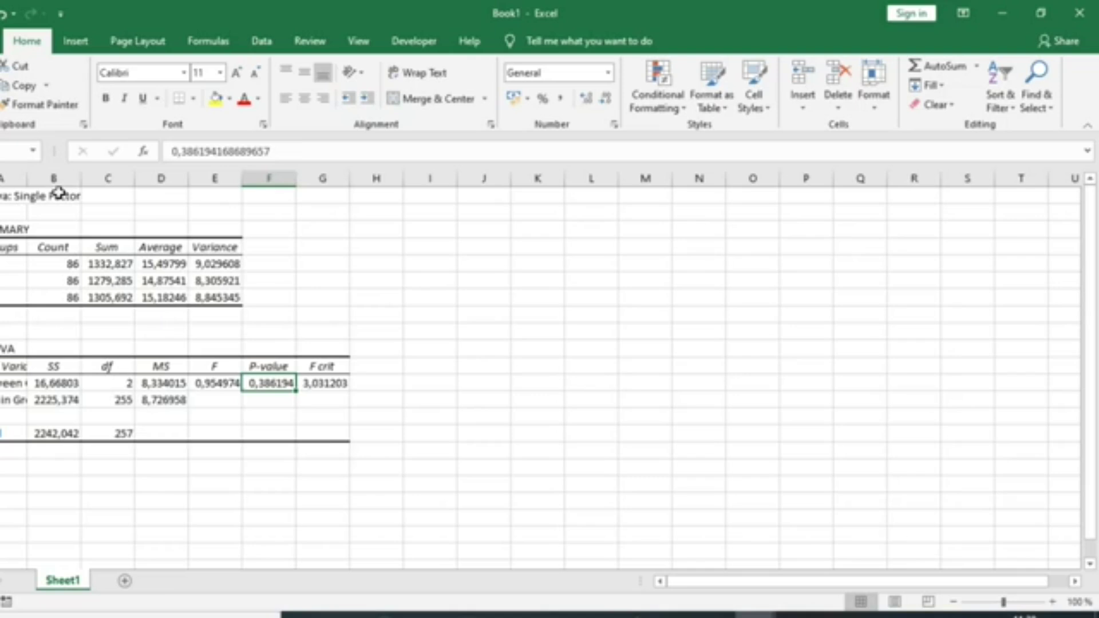
left_click_drag(17, 196, 375, 481)
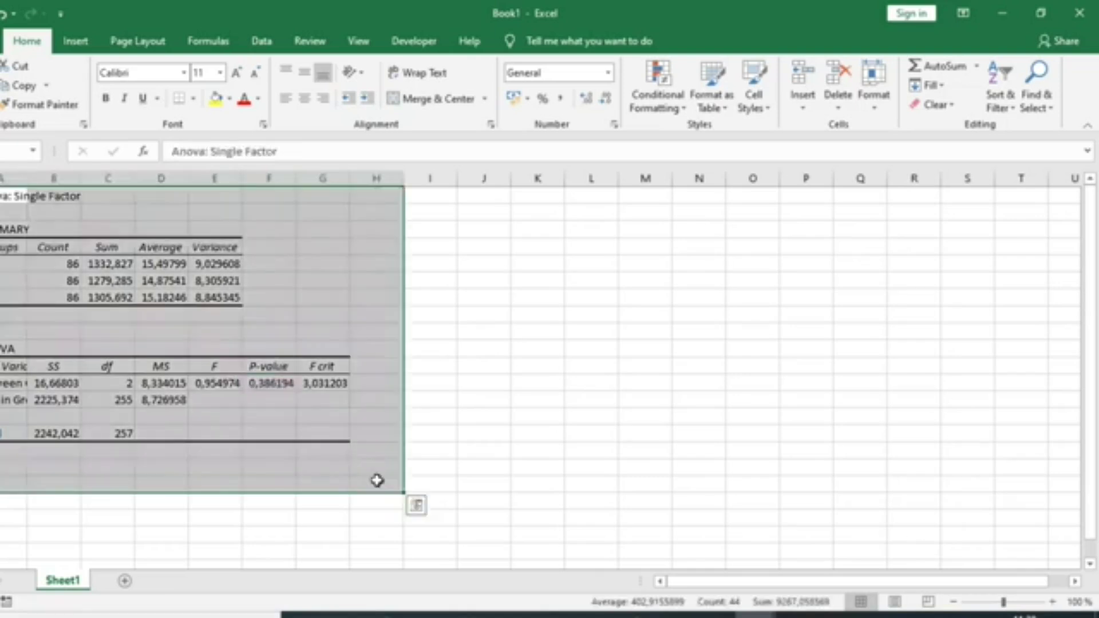